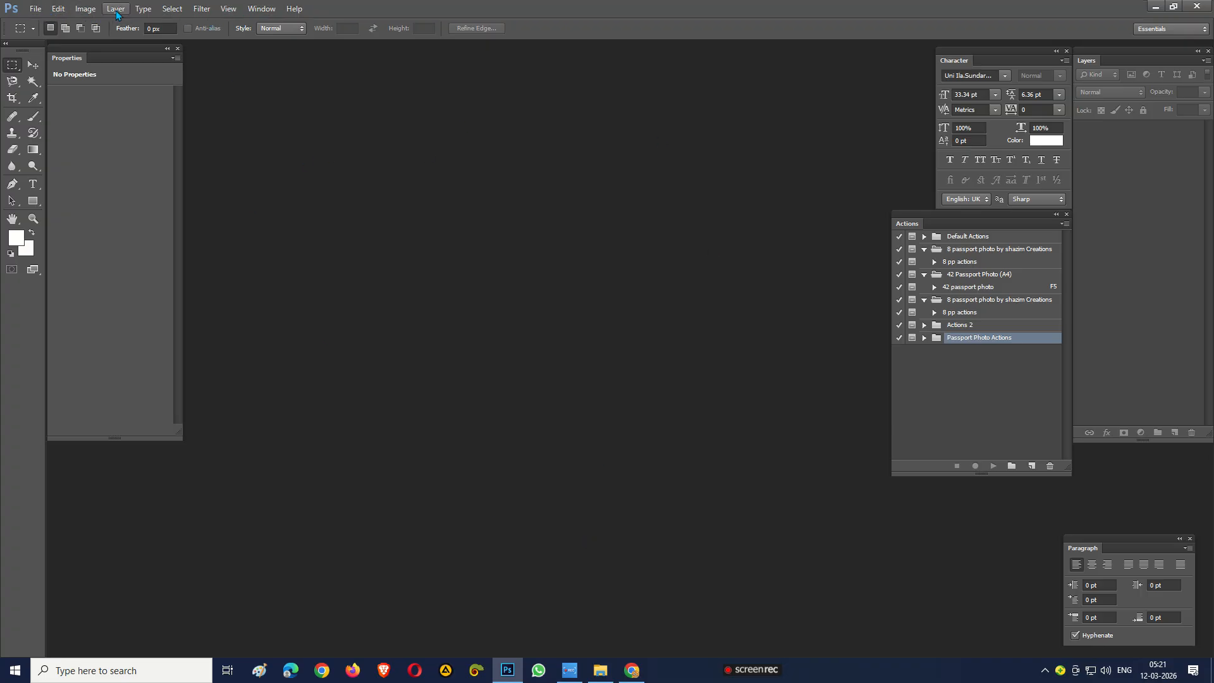
# Hide the Actions panel and display it again.
pyautogui.click(251, 10)
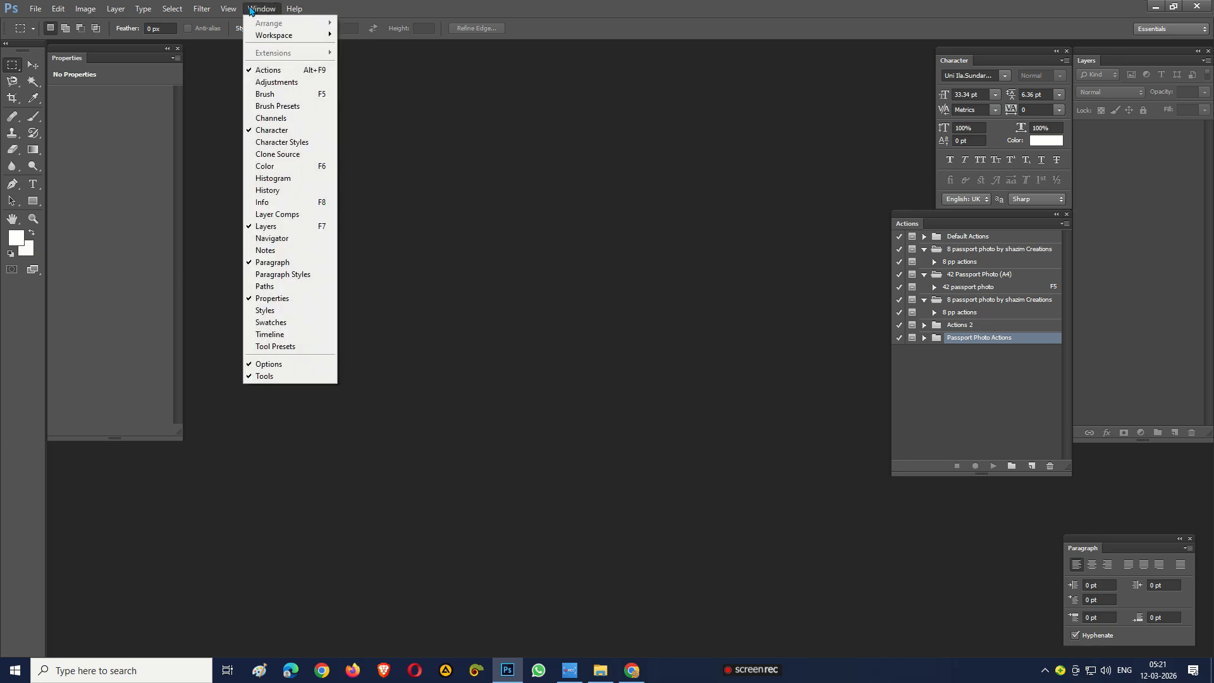
pyautogui.click(271, 70)
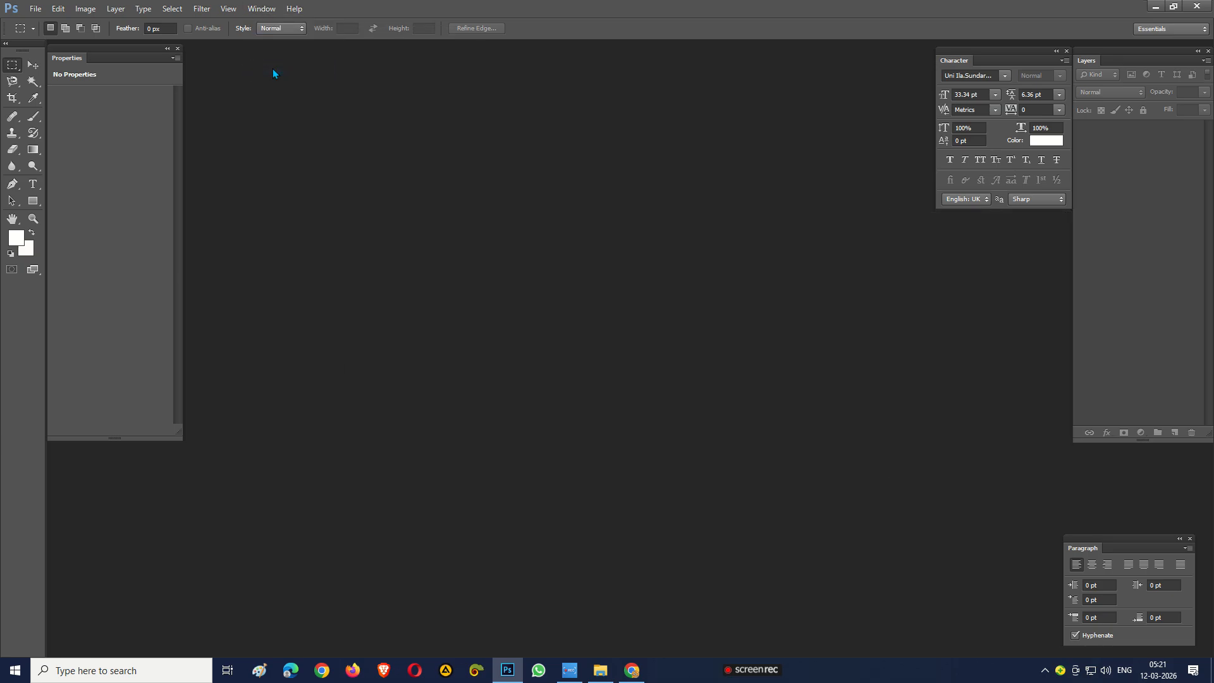
pyautogui.click(261, 8)
pyautogui.click(275, 70)
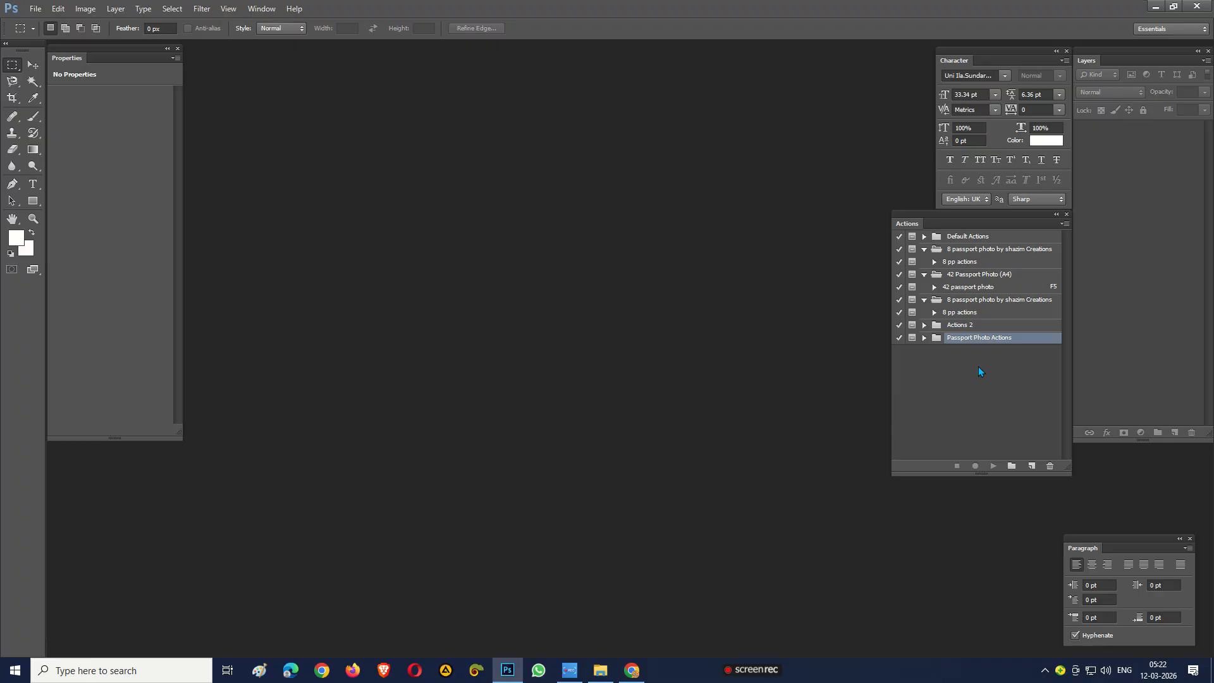
# Load the action file Passport Photo Actions.atn from the Passport-Photo-Action folder and expand the newly added set.
pyautogui.click(1063, 225)
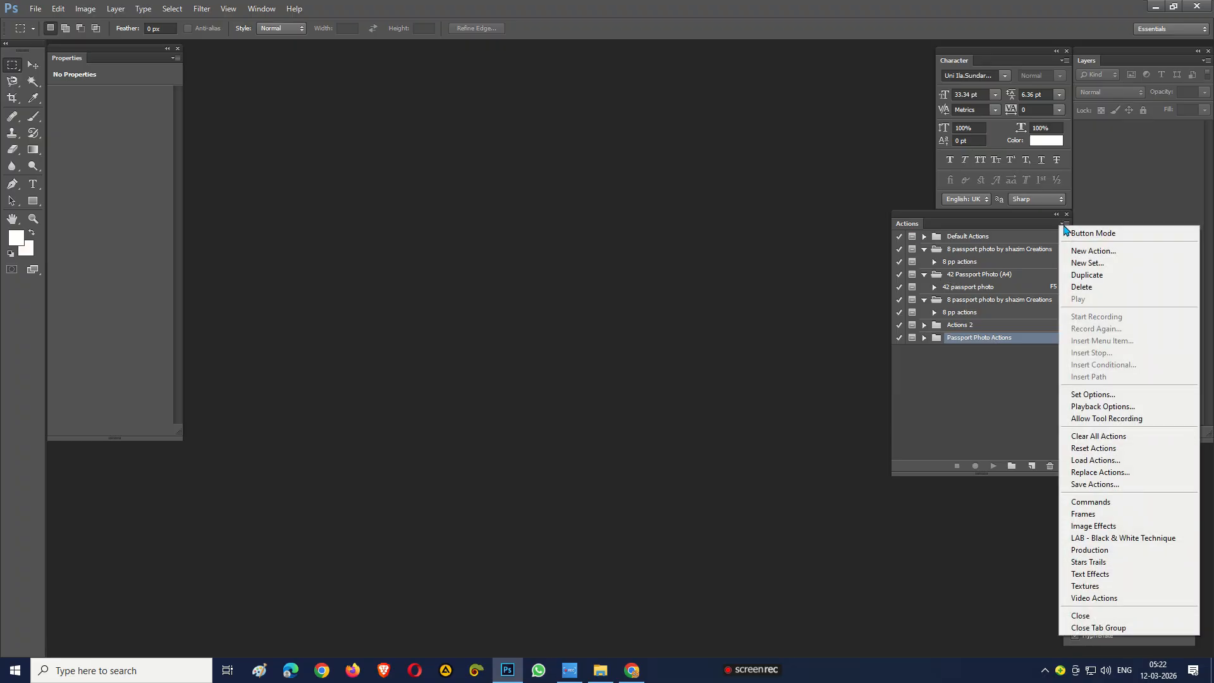
pyautogui.click(1094, 460)
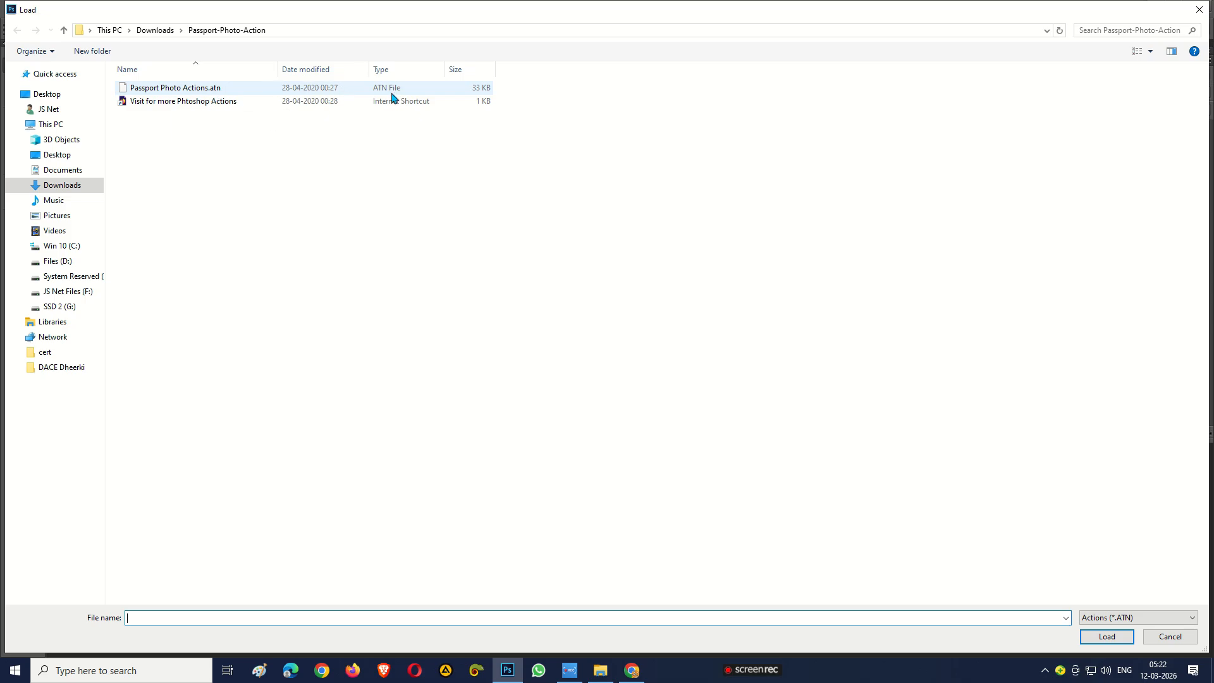
pyautogui.click(182, 89)
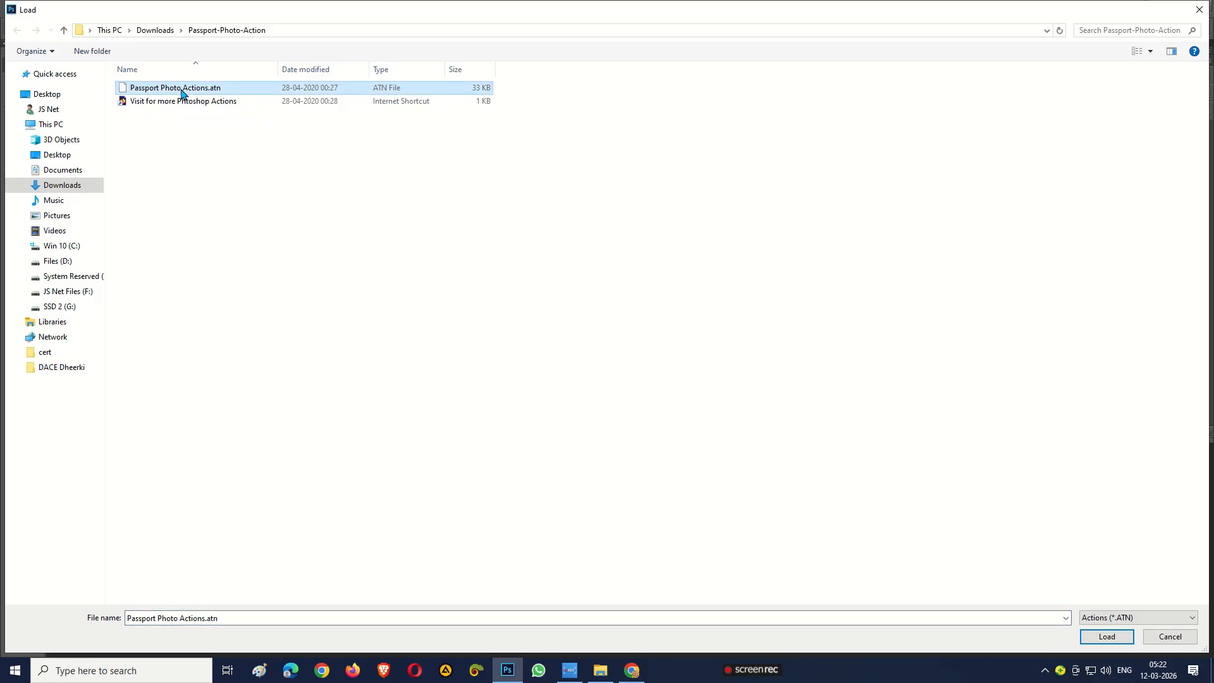
pyautogui.click(1106, 636)
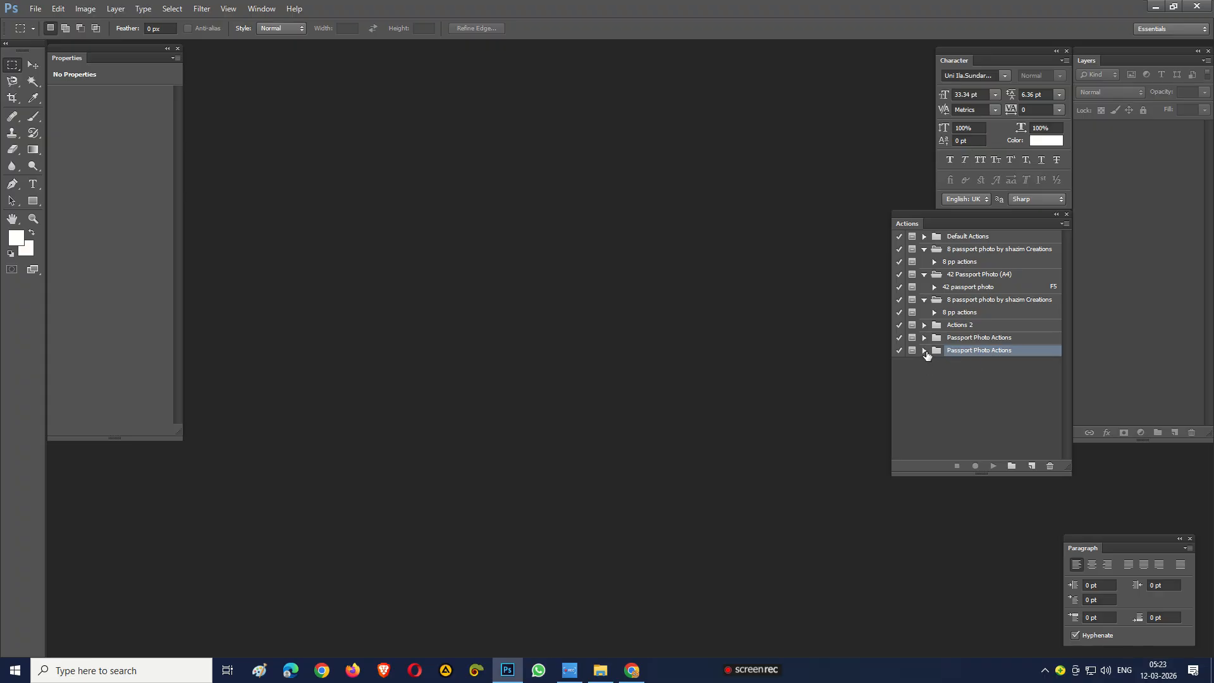
pyautogui.click(925, 353)
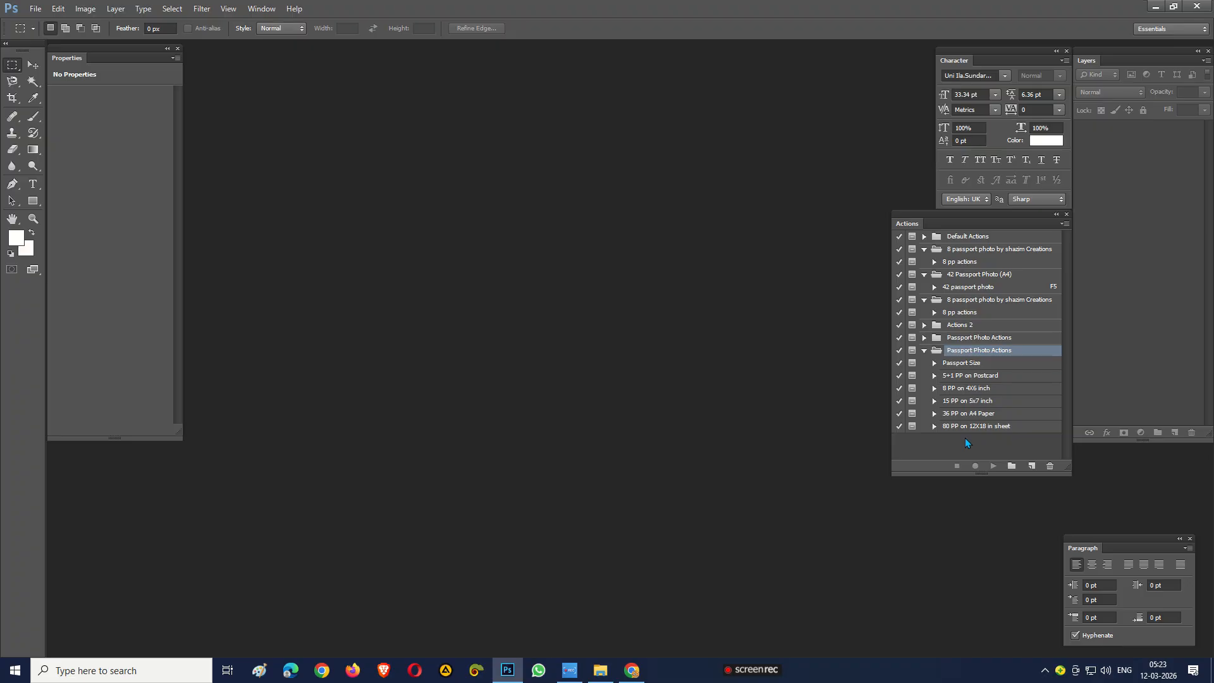
# Open the baby girl image from the Music folder and activate the Move tool.
pyautogui.click(34, 9)
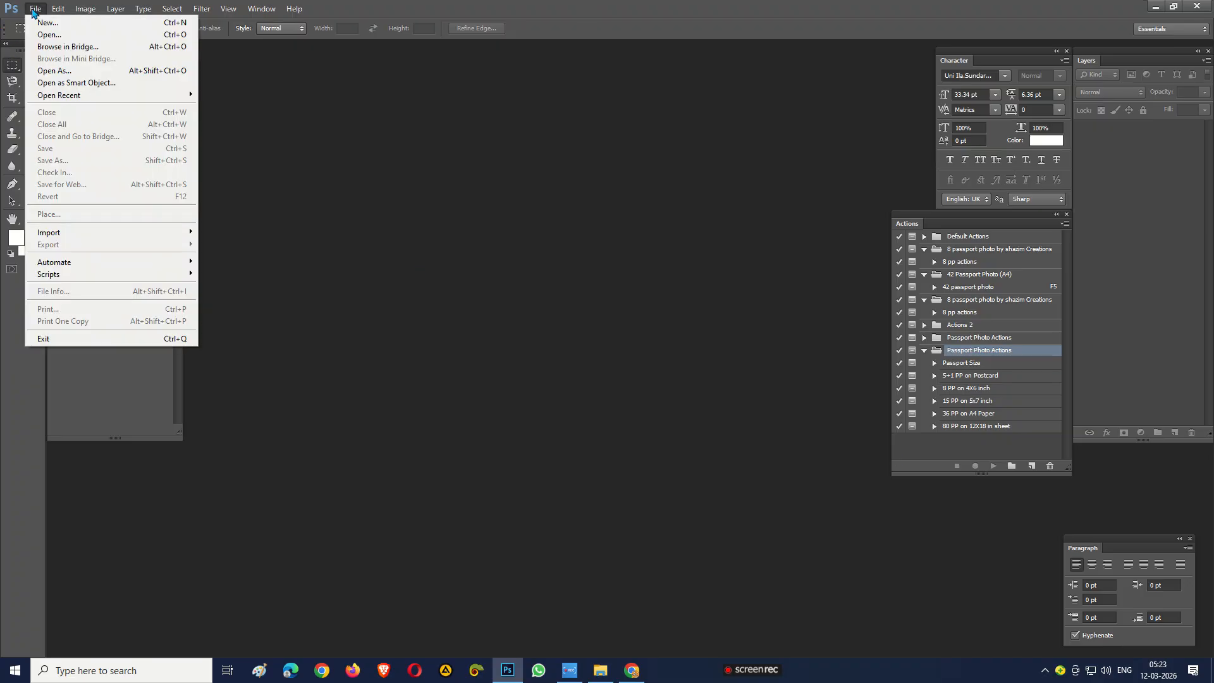
pyautogui.click(52, 36)
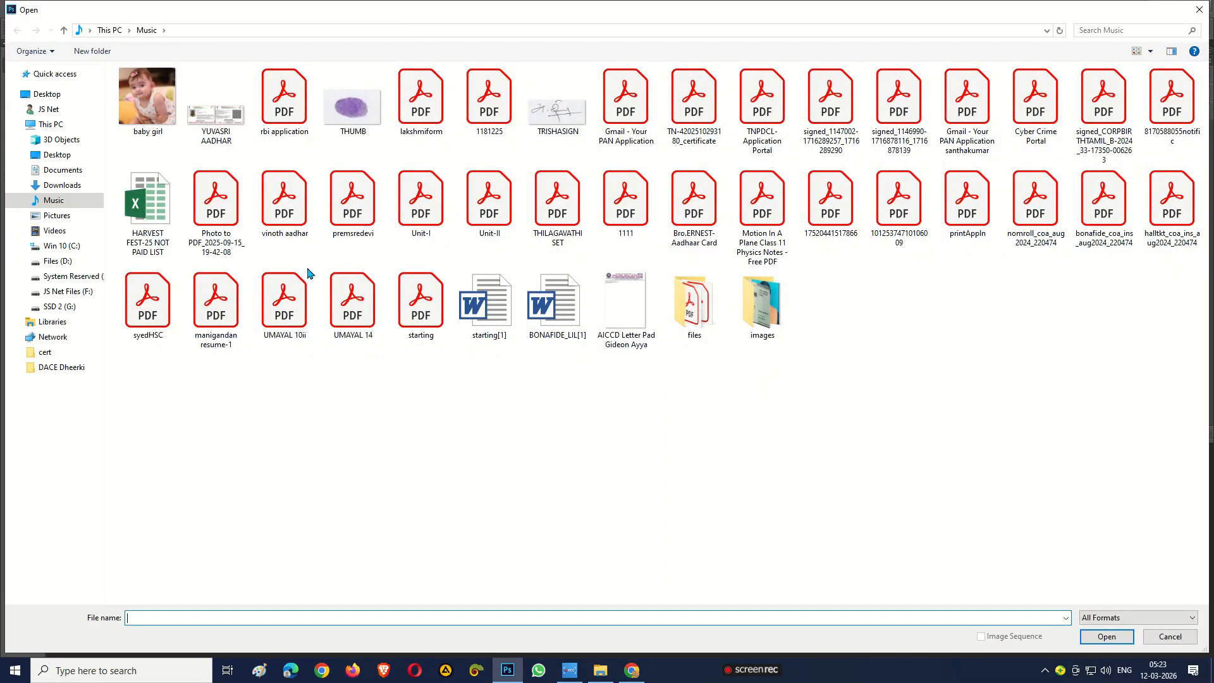
pyautogui.click(152, 122)
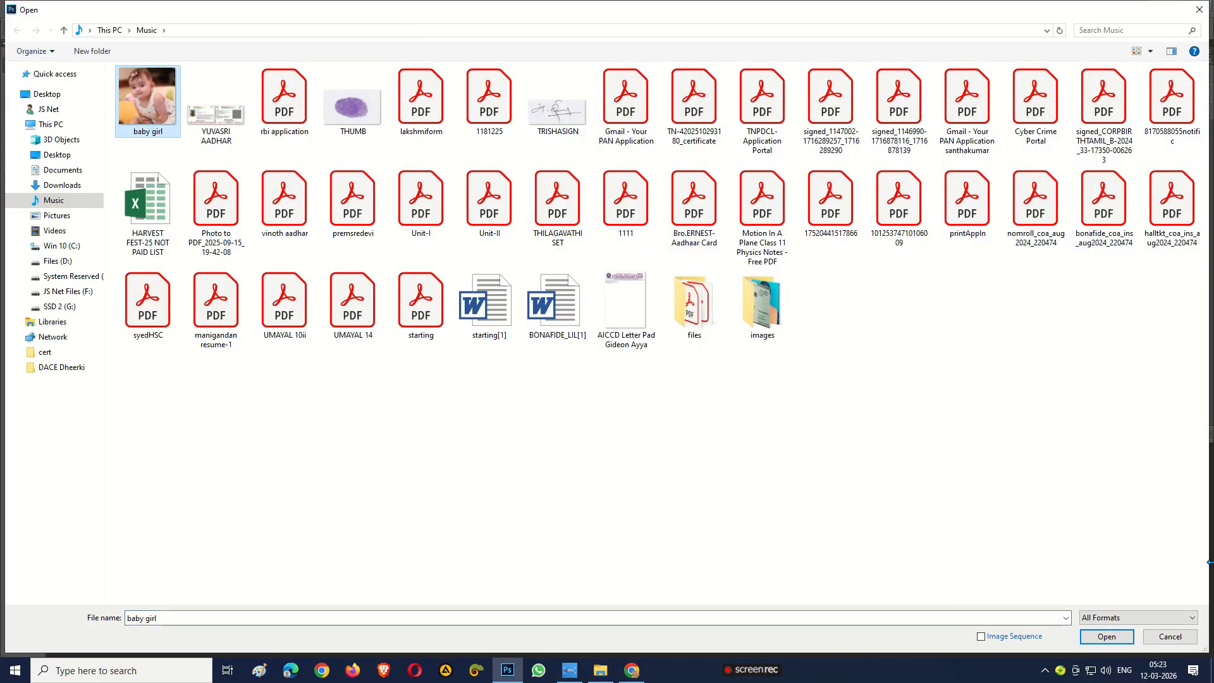
pyautogui.click(1106, 636)
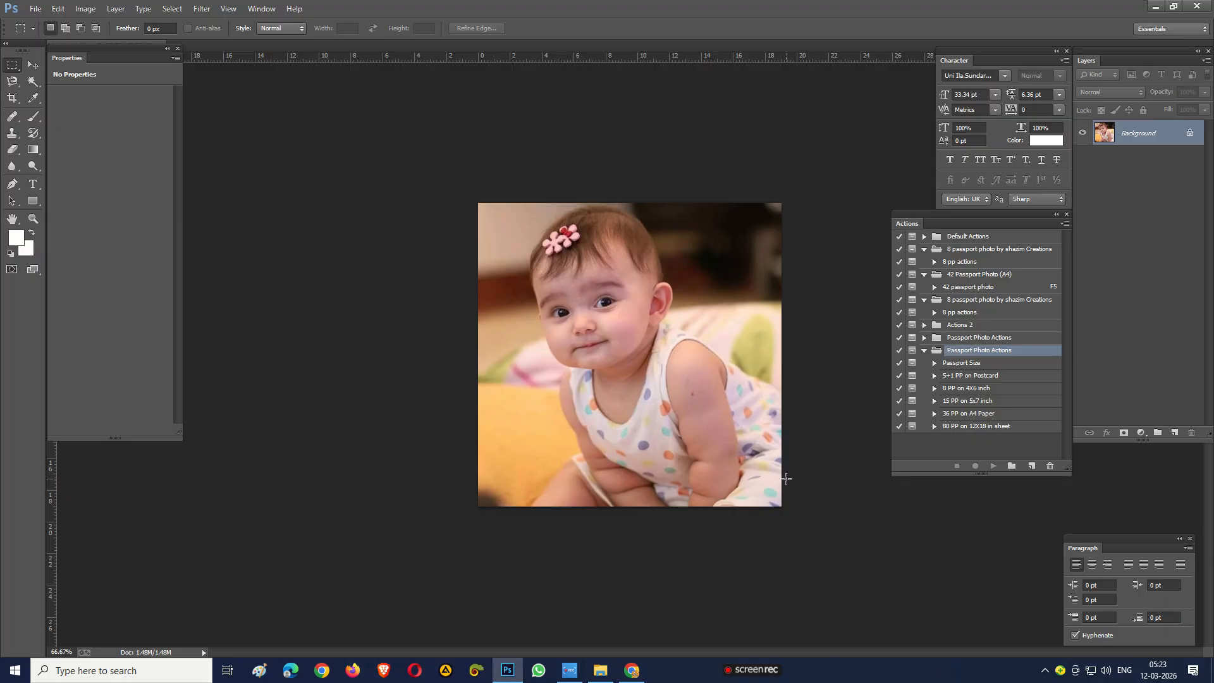
pyautogui.press('v')
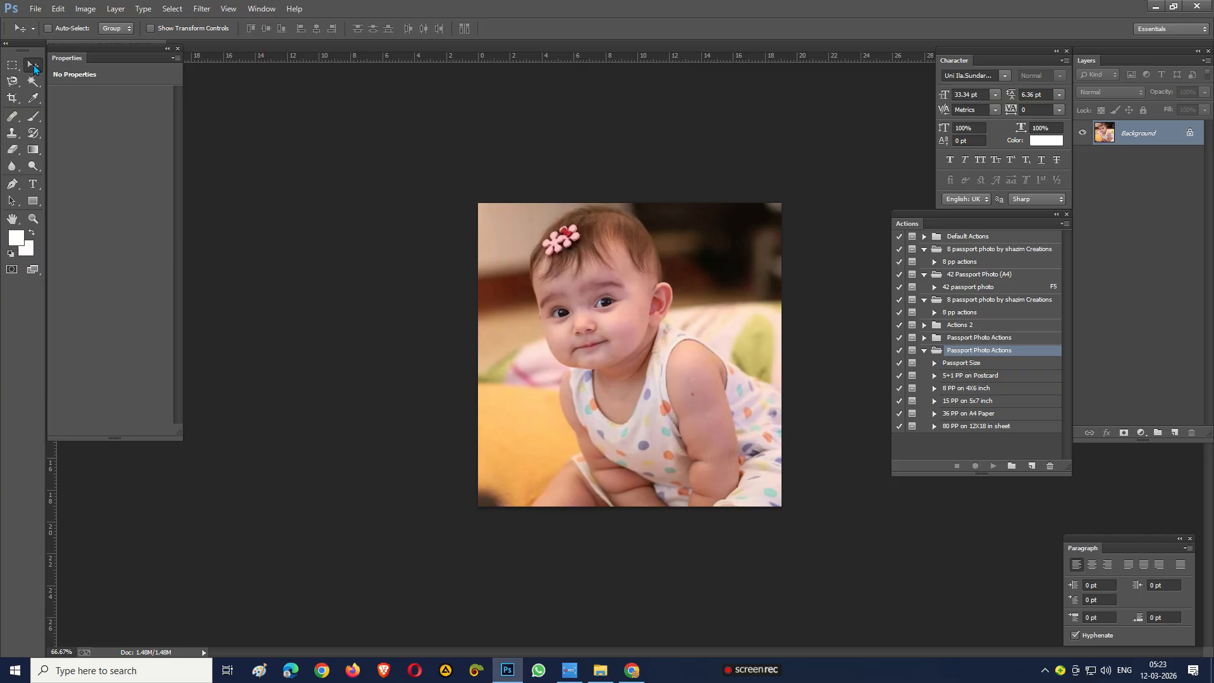
# Expand the "8 PP on 4X6 inch" action in the newly loaded set and play it on the open photo.
pyautogui.click(934, 388)
pyautogui.click(961, 390)
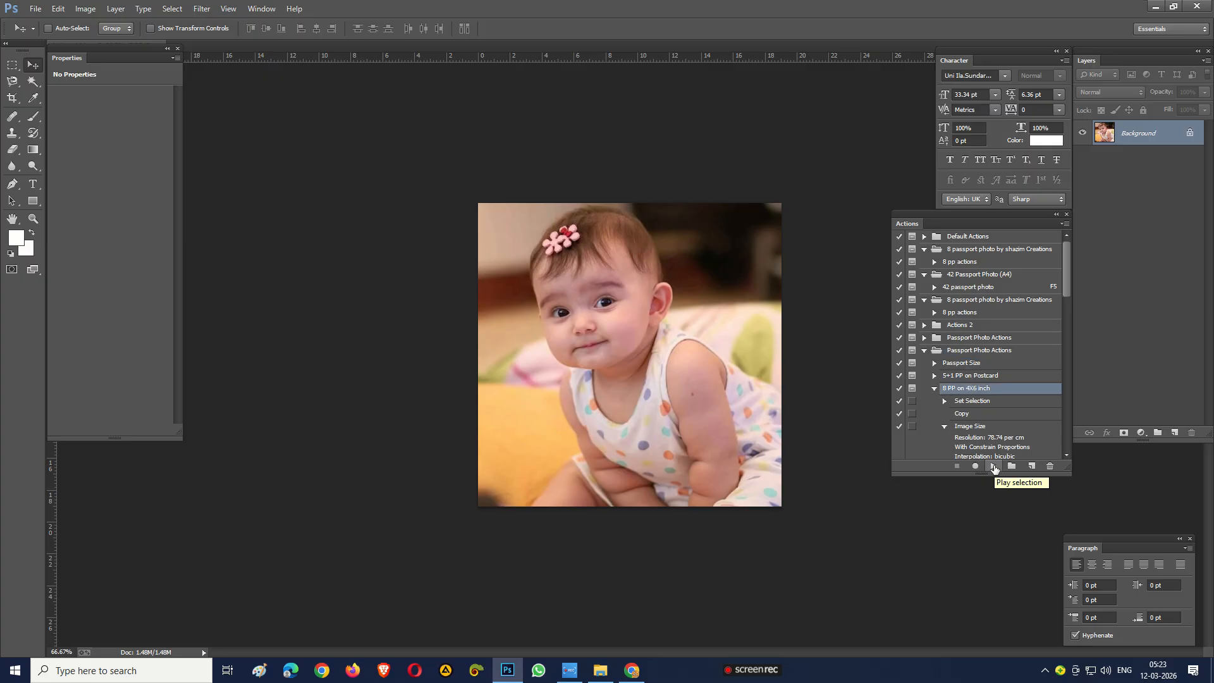
pyautogui.click(994, 467)
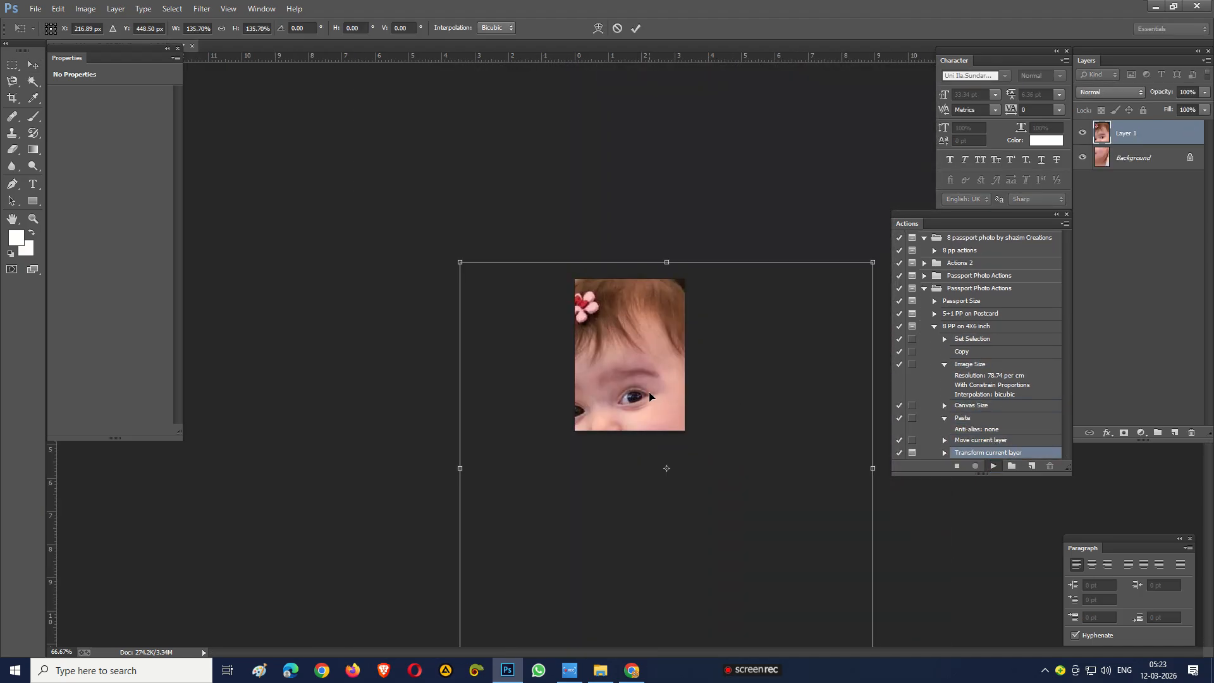
# Scale the pasted photo to about 52%, position the baby's head and upper body within the passport frame, and apply the transform.
pyautogui.moveTo(653, 396); pyautogui.dragTo(609, 312)
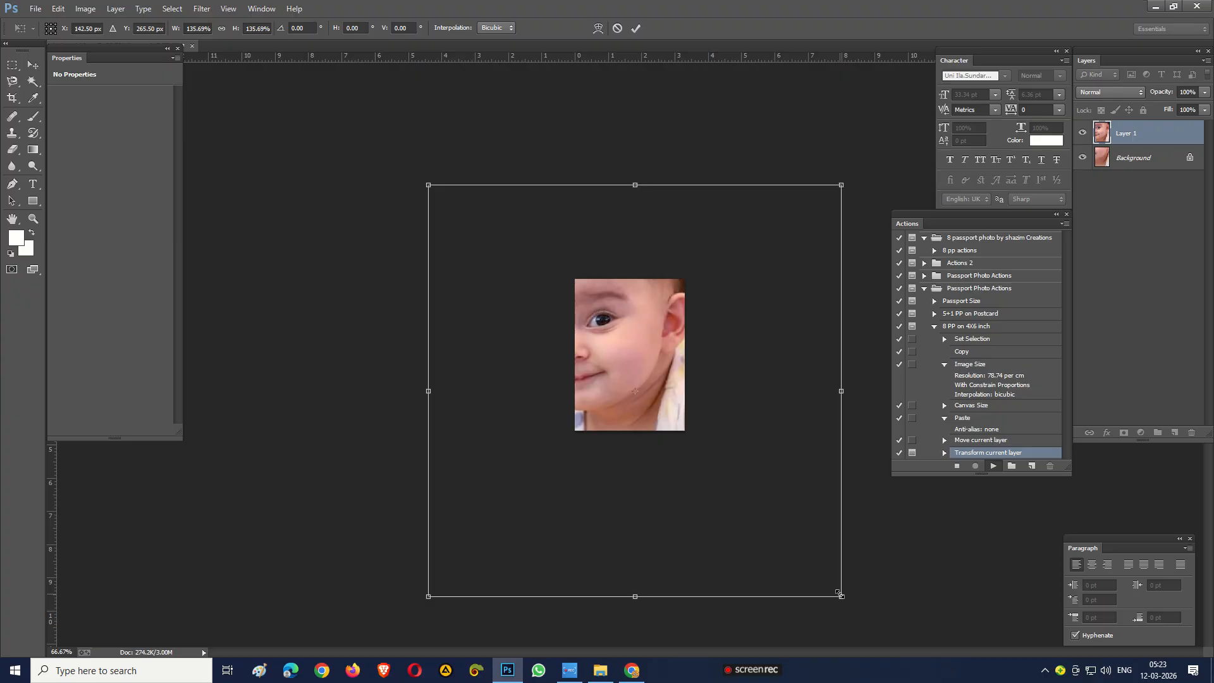
pyautogui.moveTo(838, 593); pyautogui.dragTo(727, 466)
pyautogui.moveTo(624, 416); pyautogui.dragTo(624, 386)
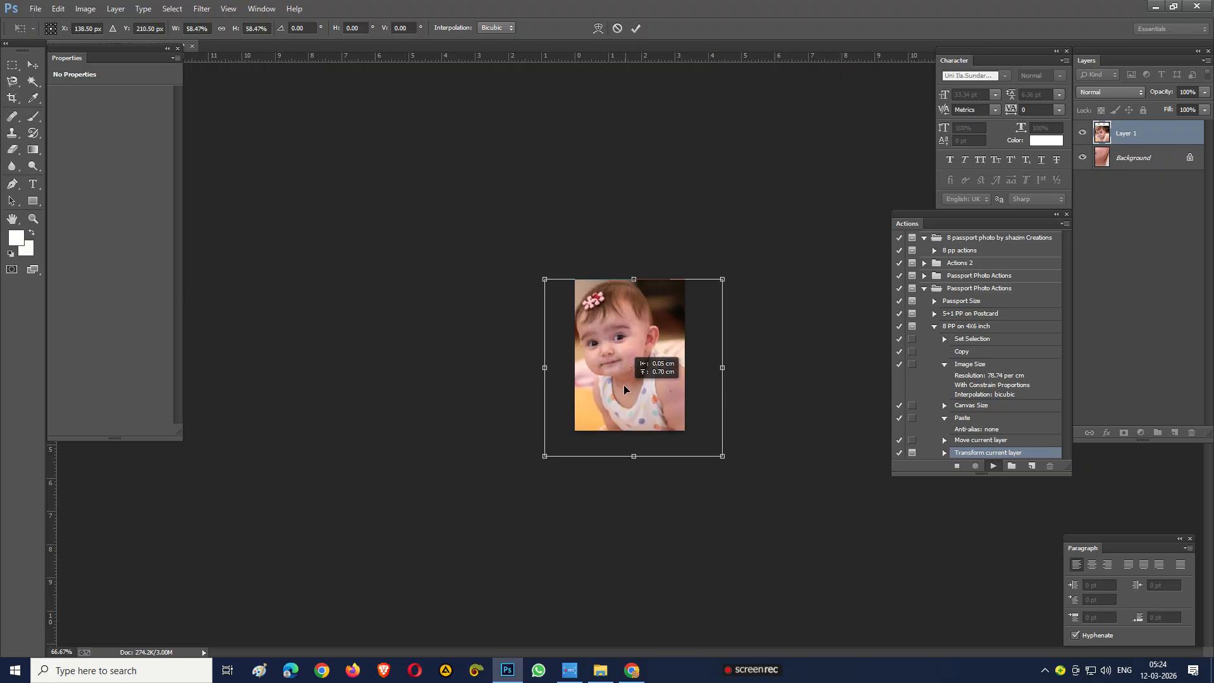
pyautogui.moveTo(721, 455); pyautogui.dragTo(712, 447)
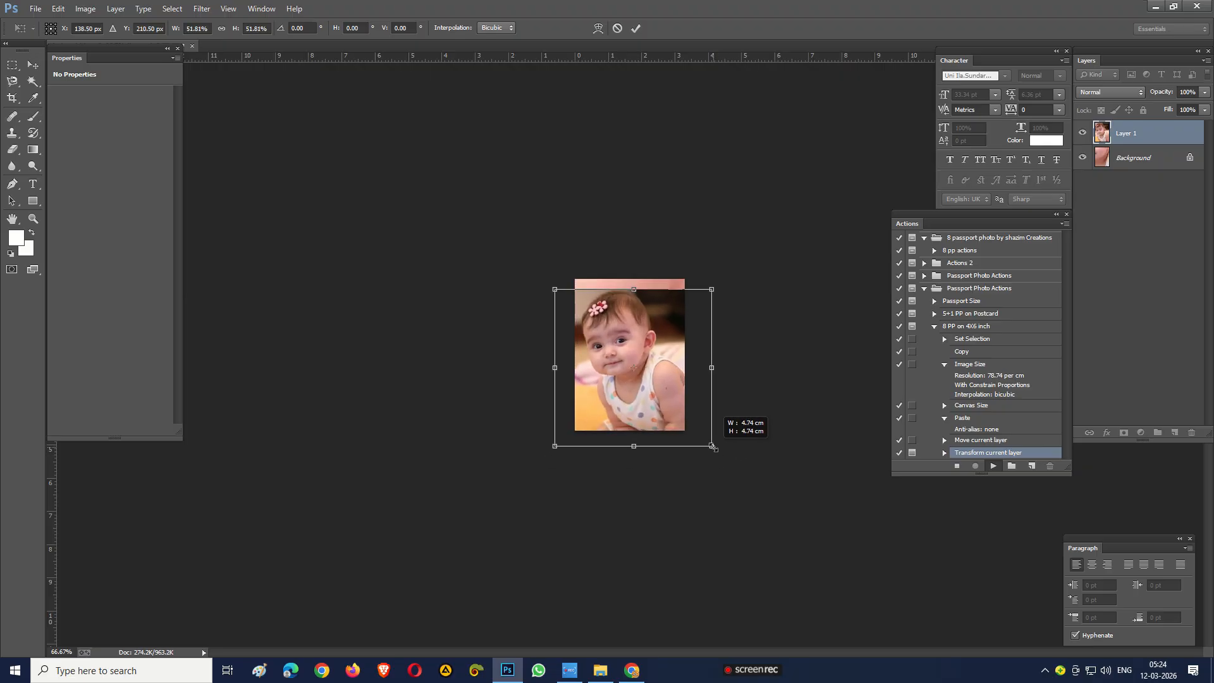
pyautogui.moveTo(656, 419); pyautogui.dragTo(655, 409)
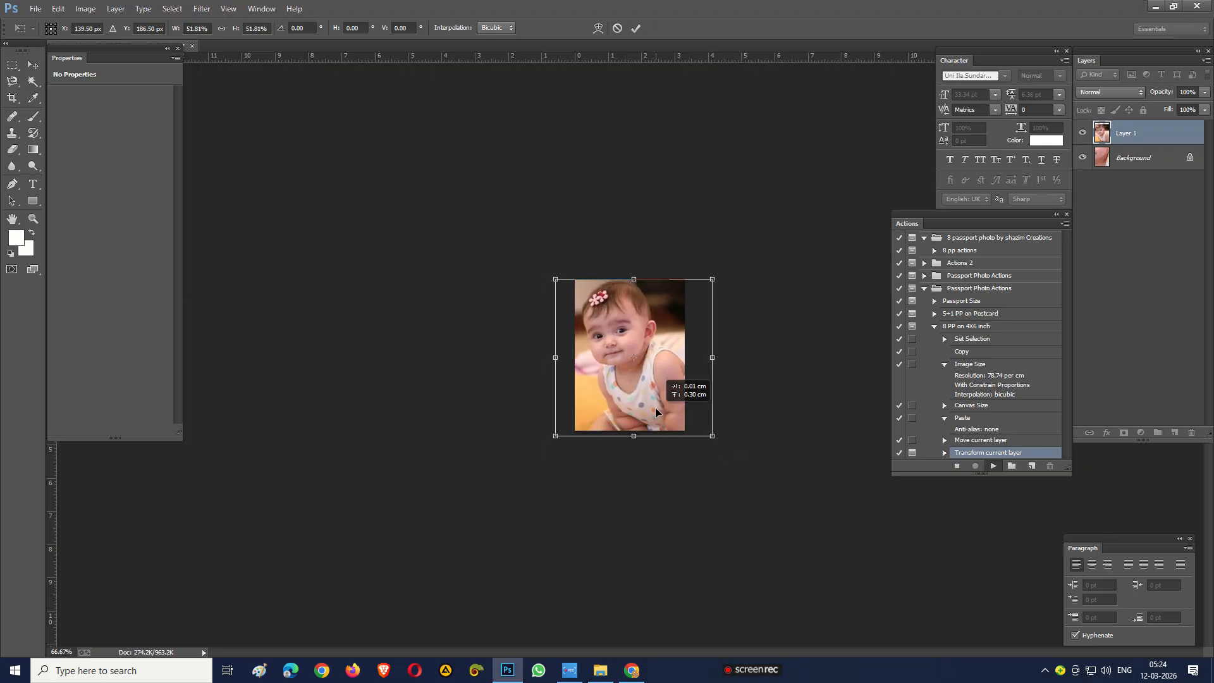
pyautogui.moveTo(711, 436); pyautogui.dragTo(714, 437)
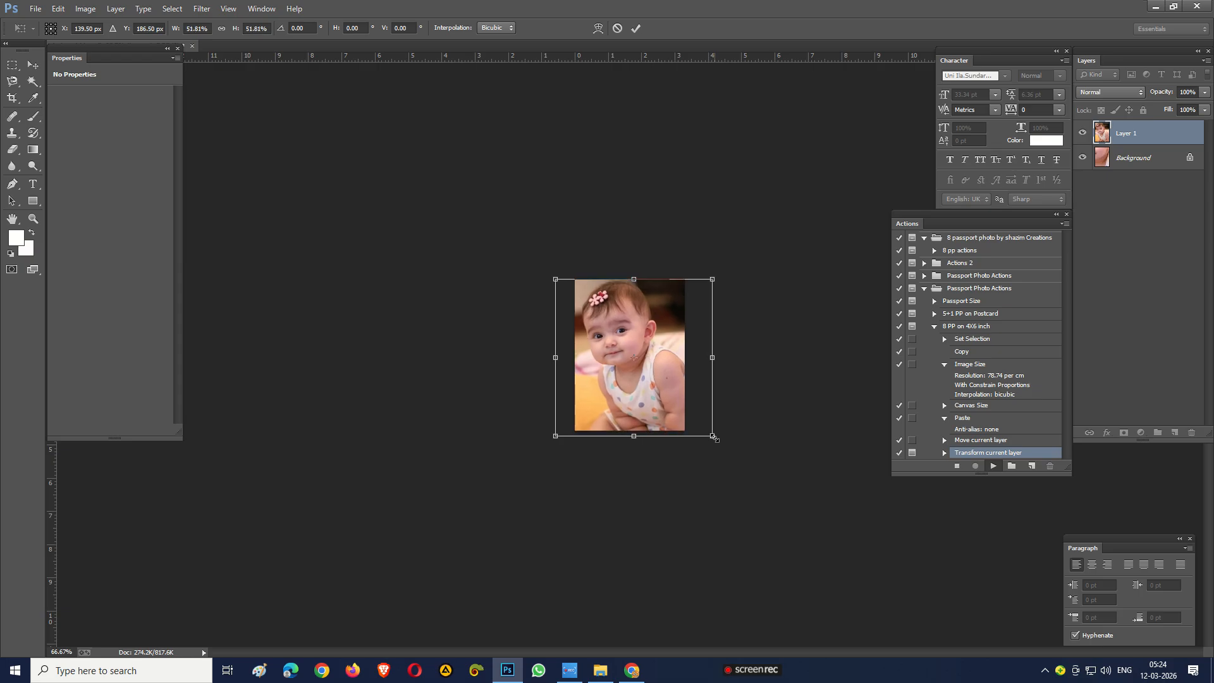
pyautogui.press('Left')
pyautogui.press('Left')
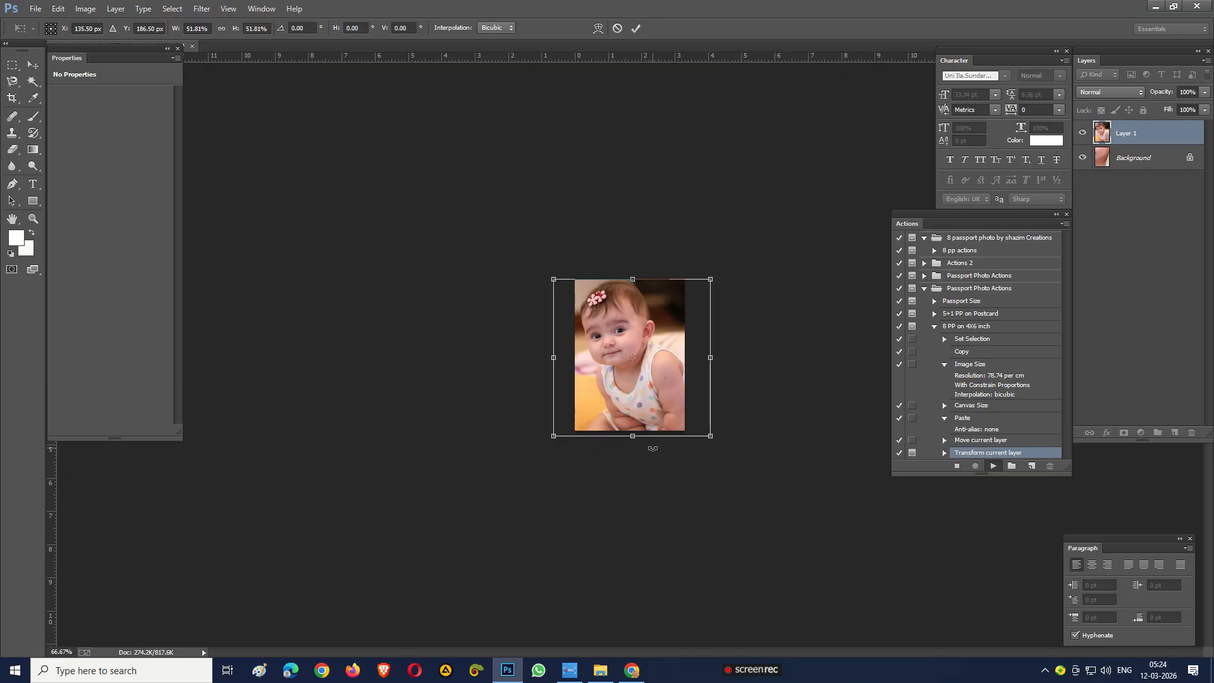
pyautogui.press('Return')
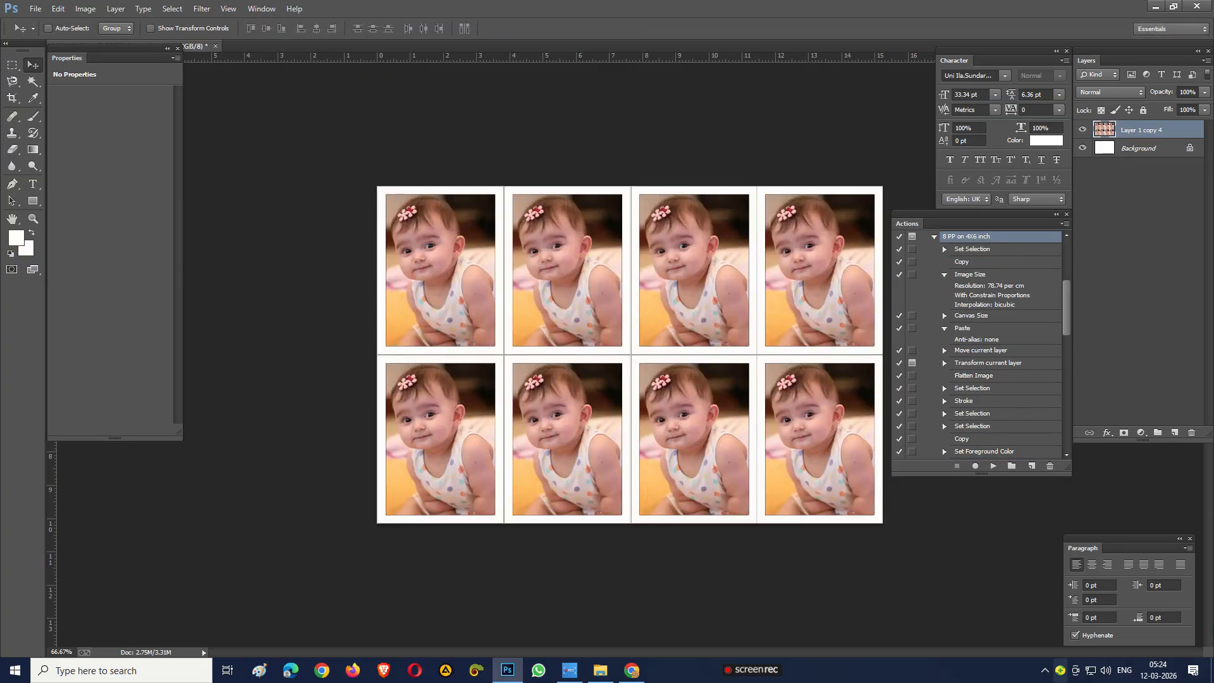
# Open the Save As dialog for the finished eight-photo sheet.
pyautogui.click(35, 9)
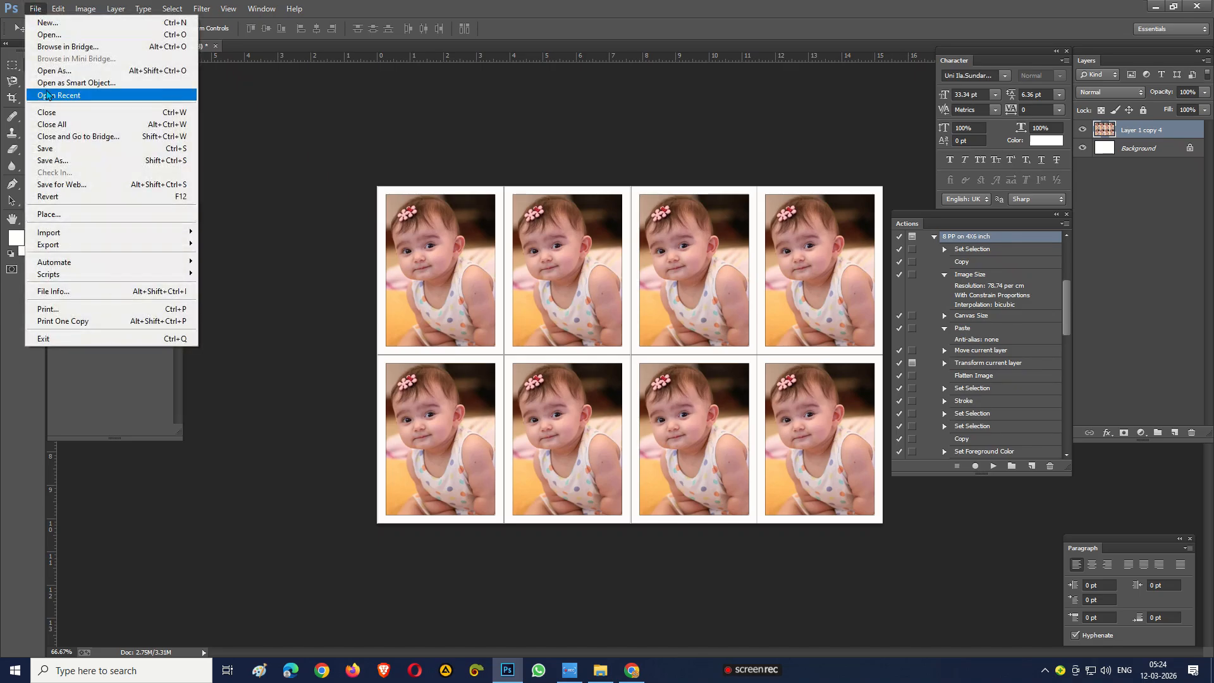
pyautogui.click(52, 162)
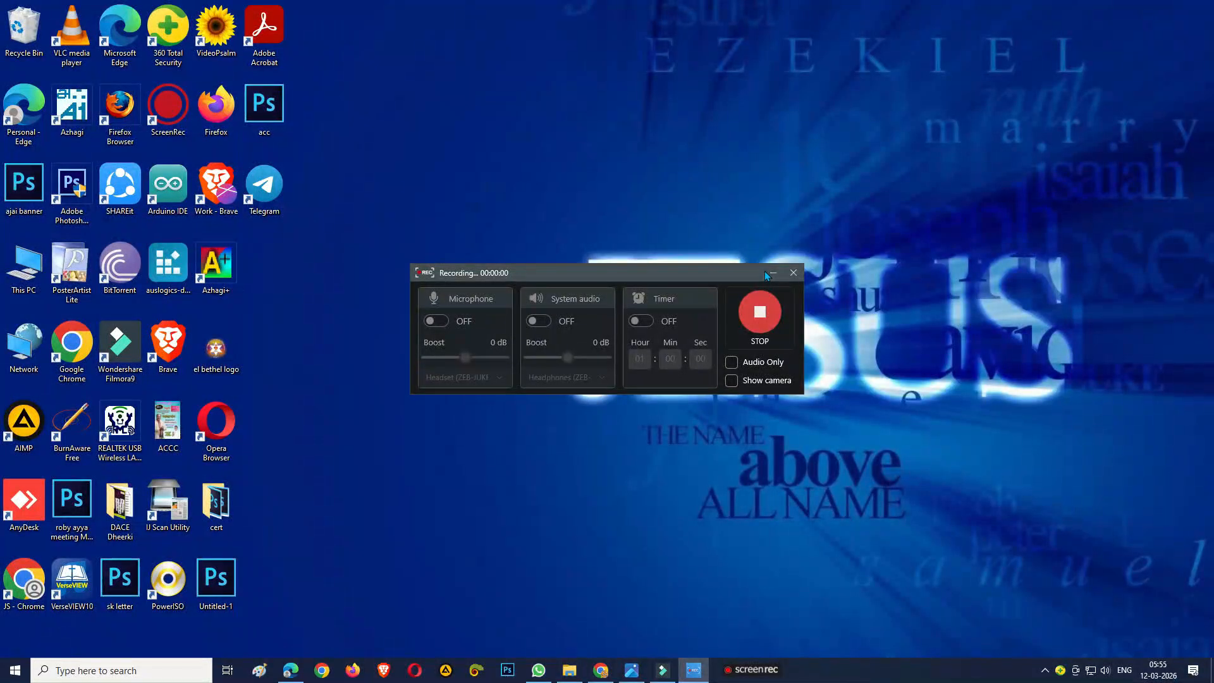
# Switch to File Explorer, view the saved eight-photo JPG from the Music folder in a maximized viewer, and close it.
pyautogui.click(571, 674)
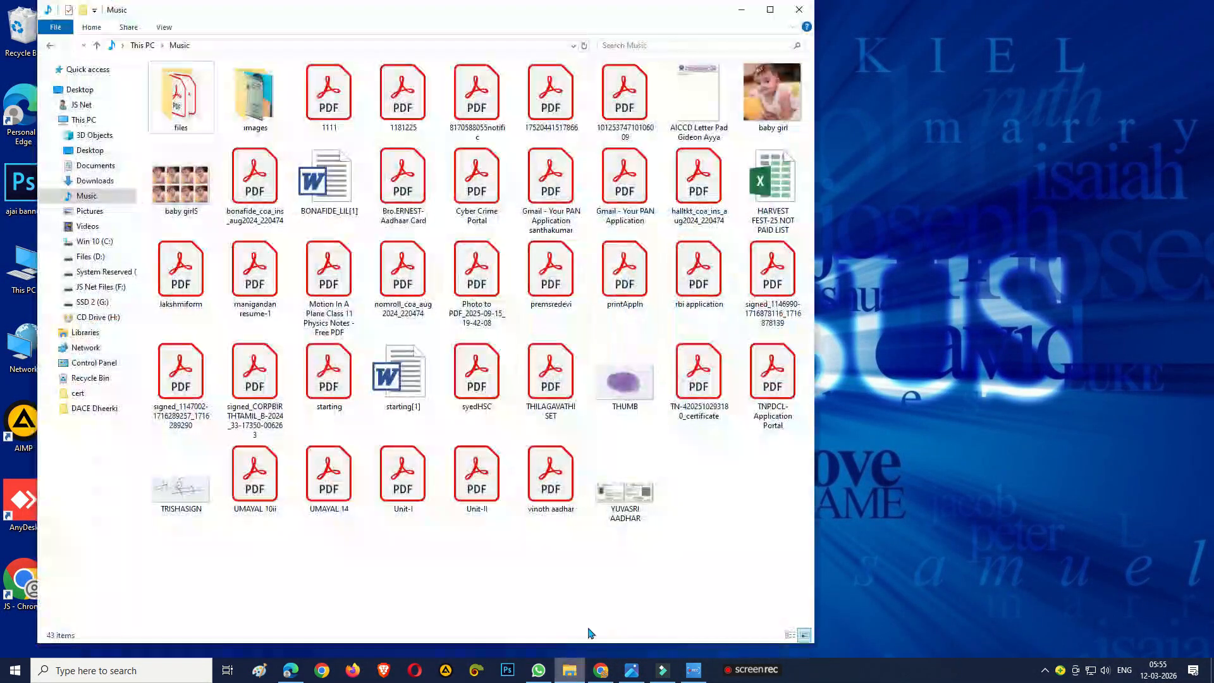
pyautogui.click(193, 196)
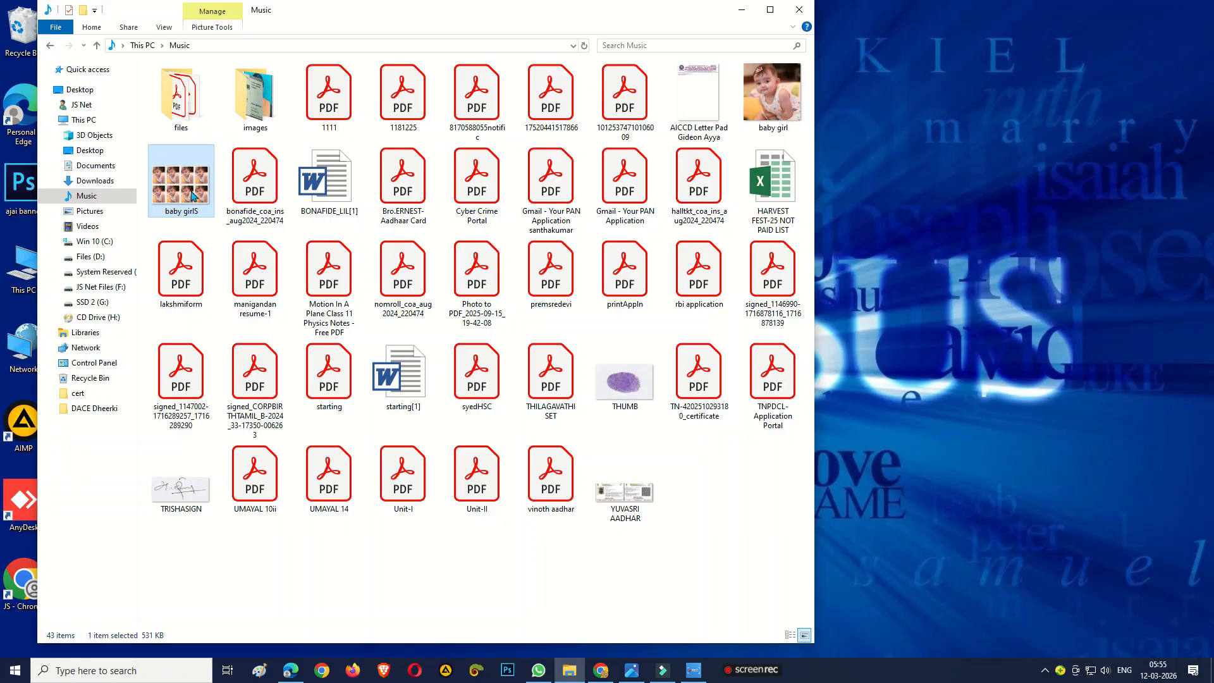
pyautogui.doubleClick(193, 196)
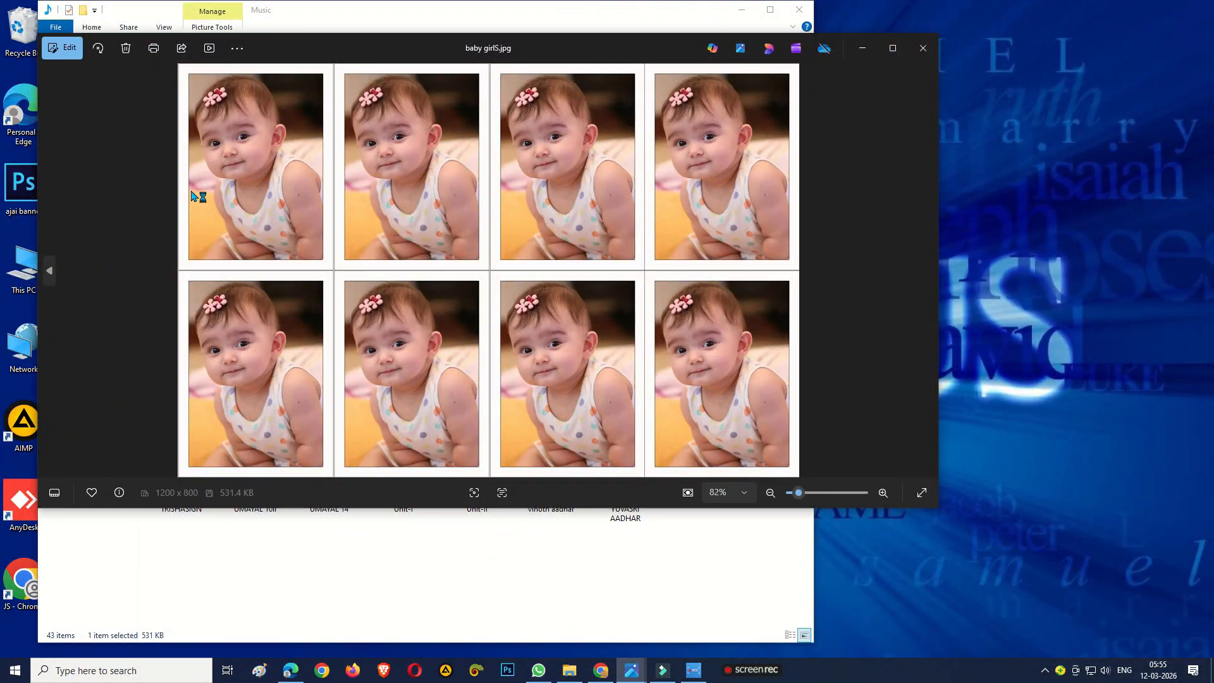
pyautogui.click(893, 49)
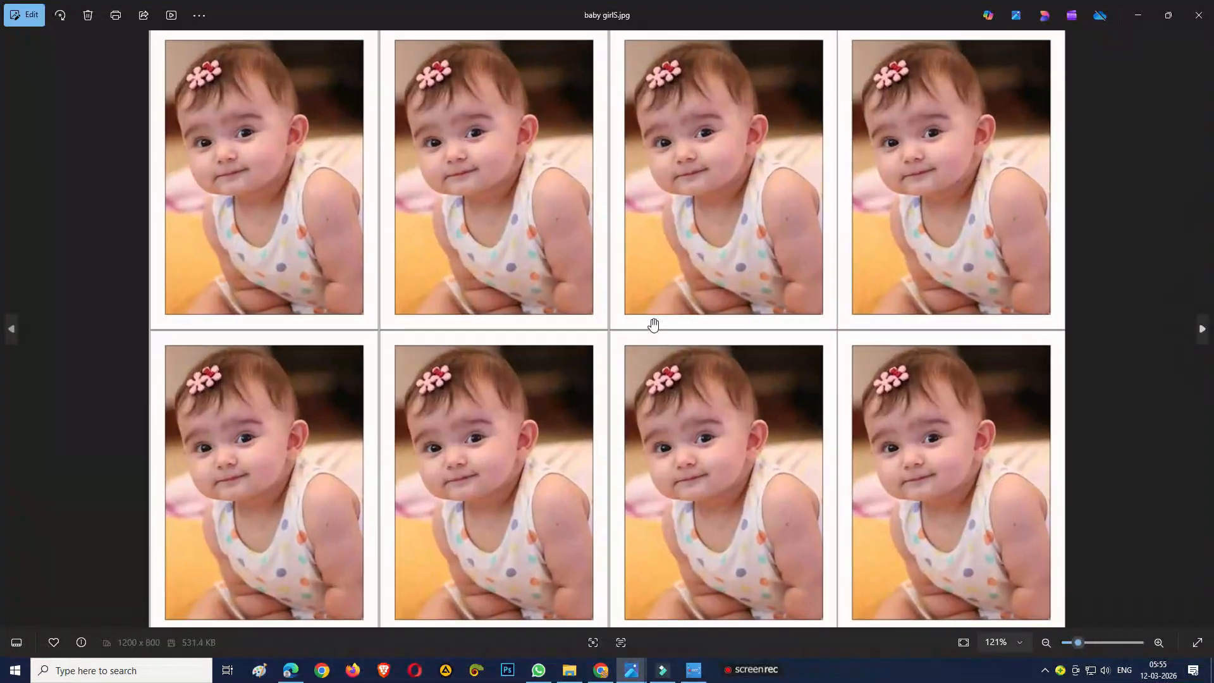
pyautogui.scroll(-1, 630, 329)
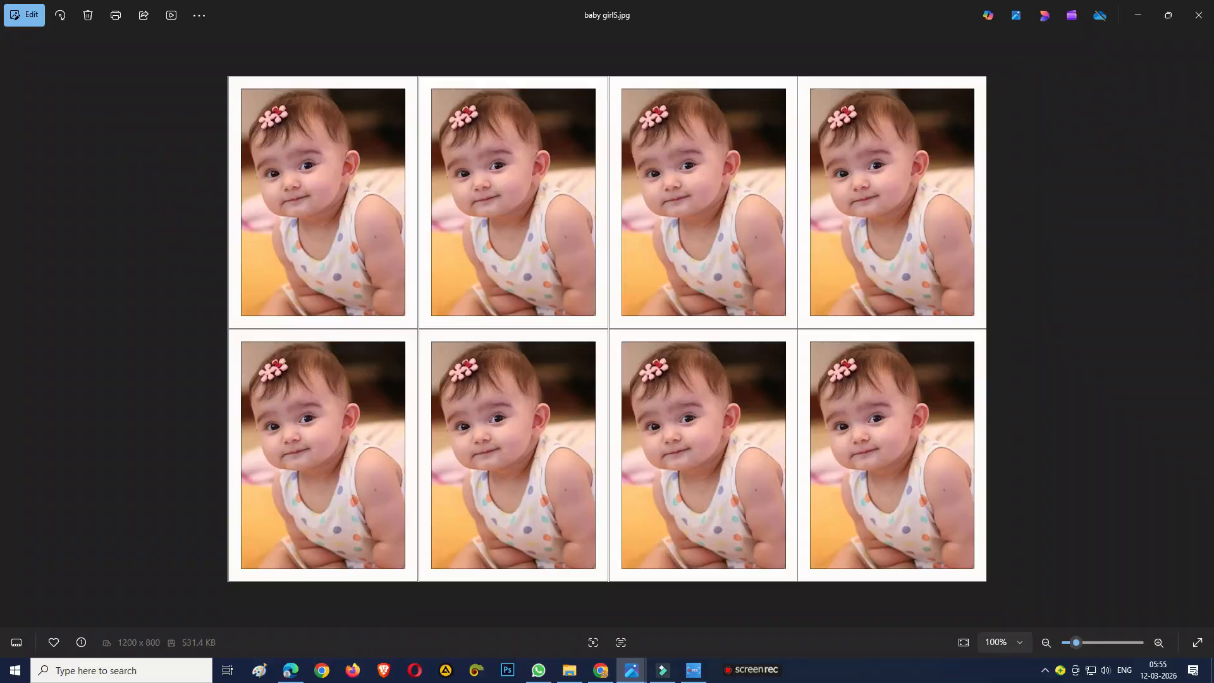
pyautogui.click(1200, 17)
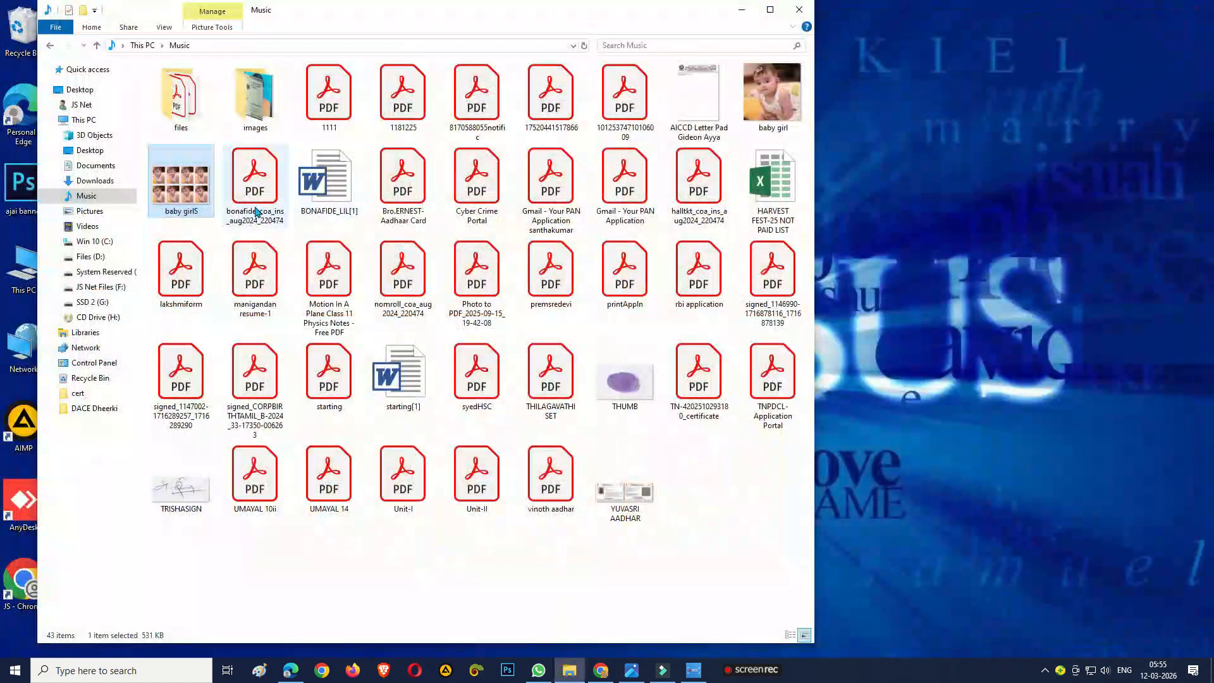
# Set up printing of the eight-photo sheet on the Canon G2010 series with 4"x6" 10x15cm paper and fitting to frame turned off.
pyautogui.rightClick(193, 179)
pyautogui.click(33, 204)
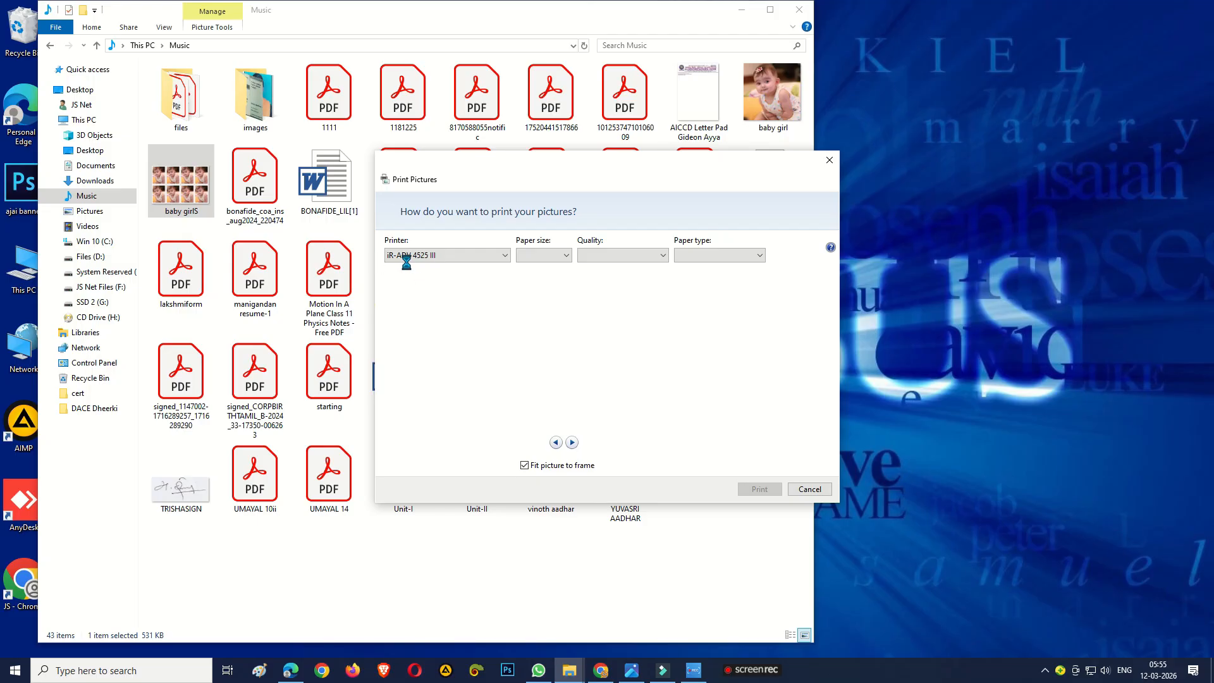
pyautogui.click(433, 254)
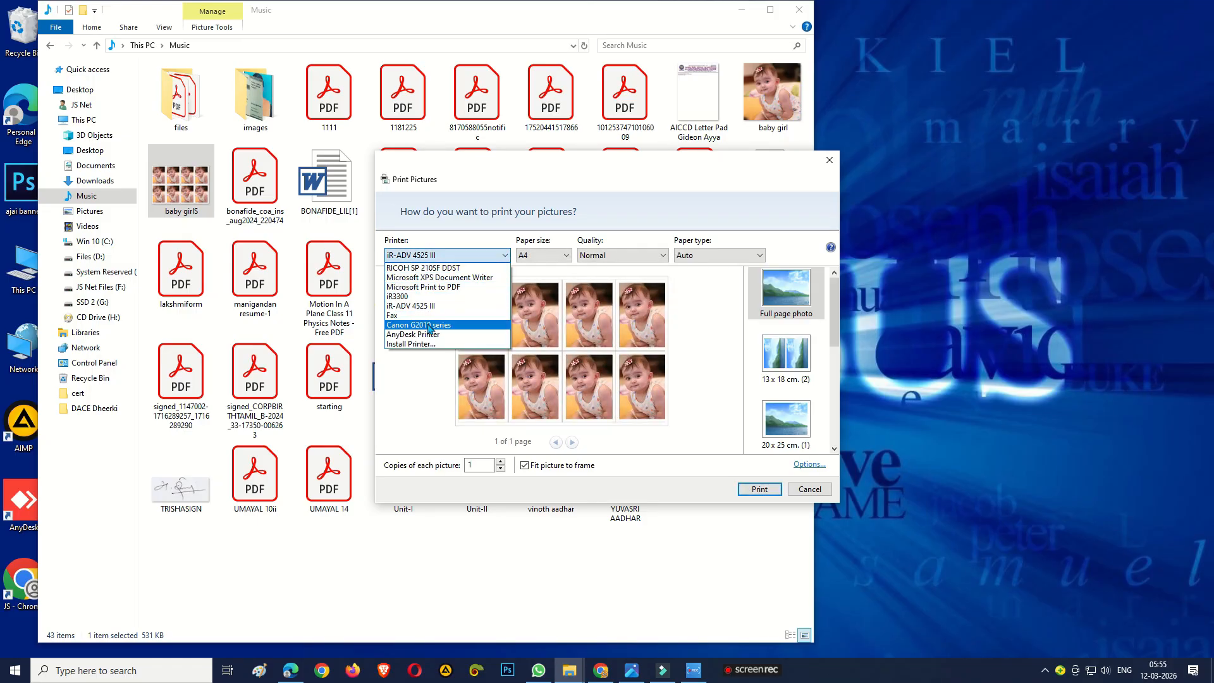
pyautogui.click(428, 324)
pyautogui.click(542, 255)
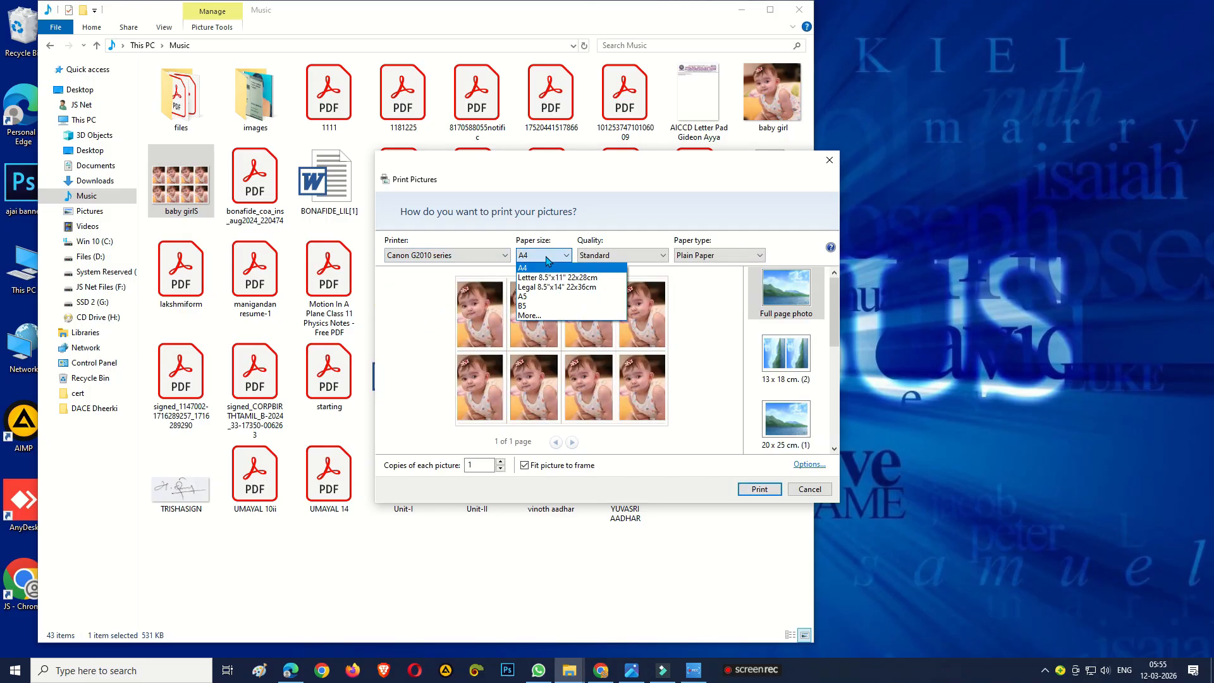
pyautogui.click(538, 315)
pyautogui.click(541, 319)
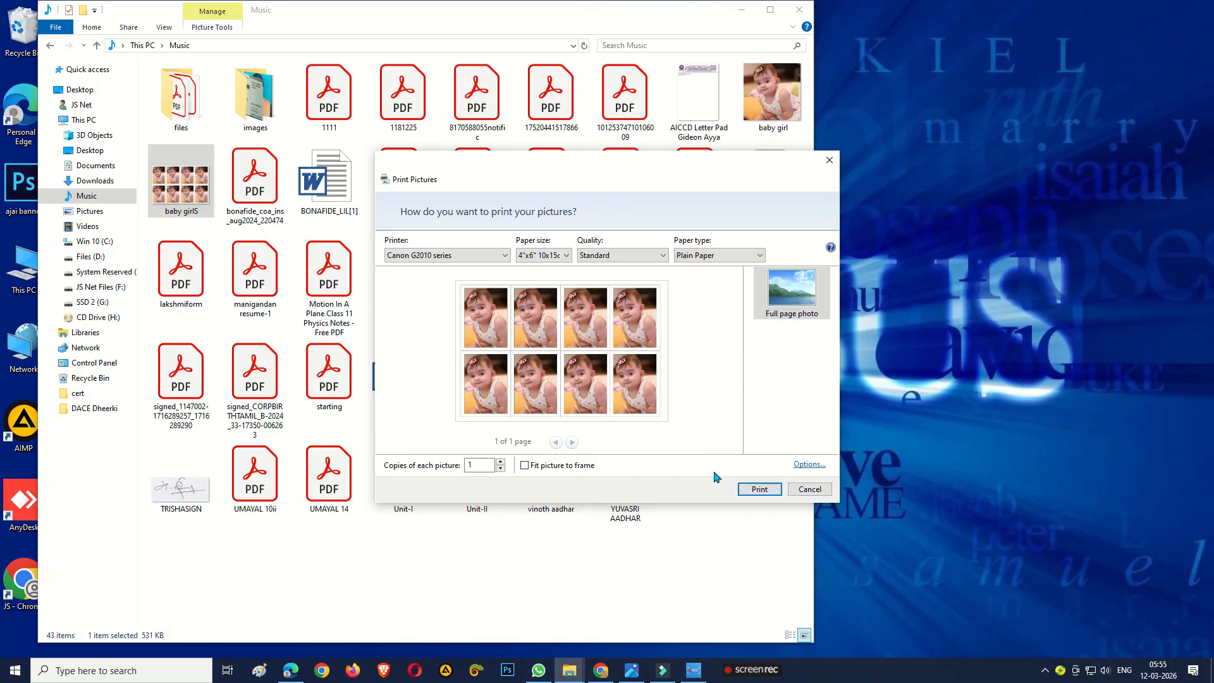
pyautogui.click(694, 674)
pyautogui.click(760, 321)
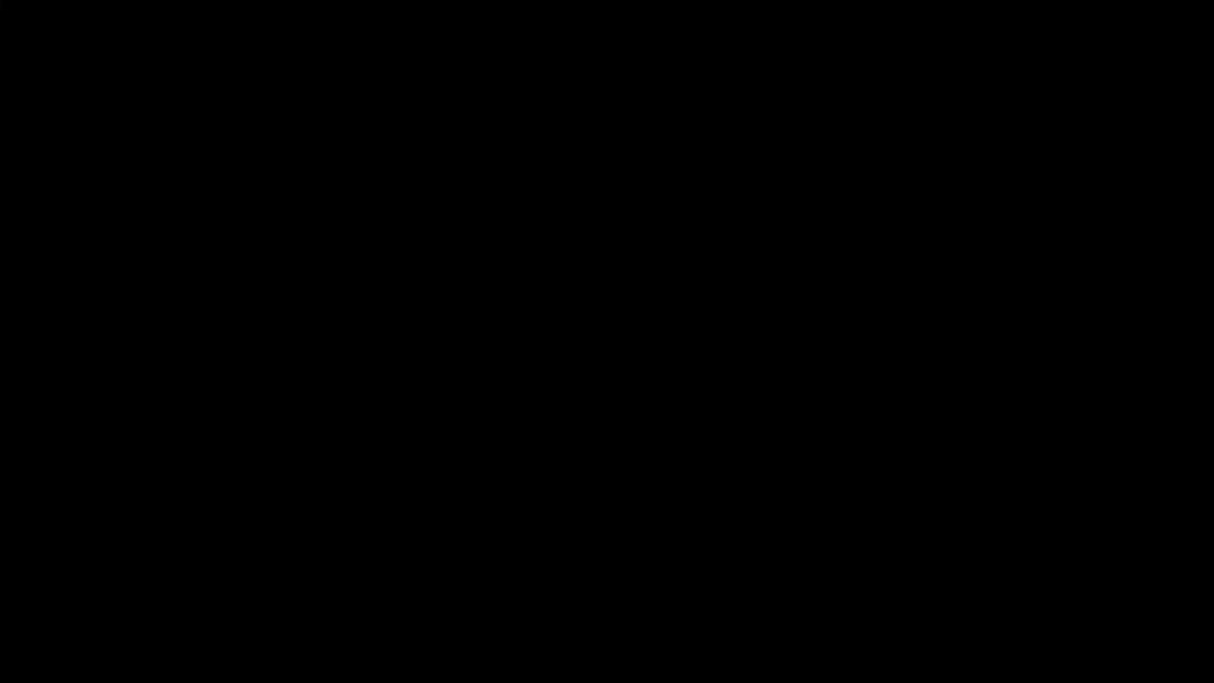